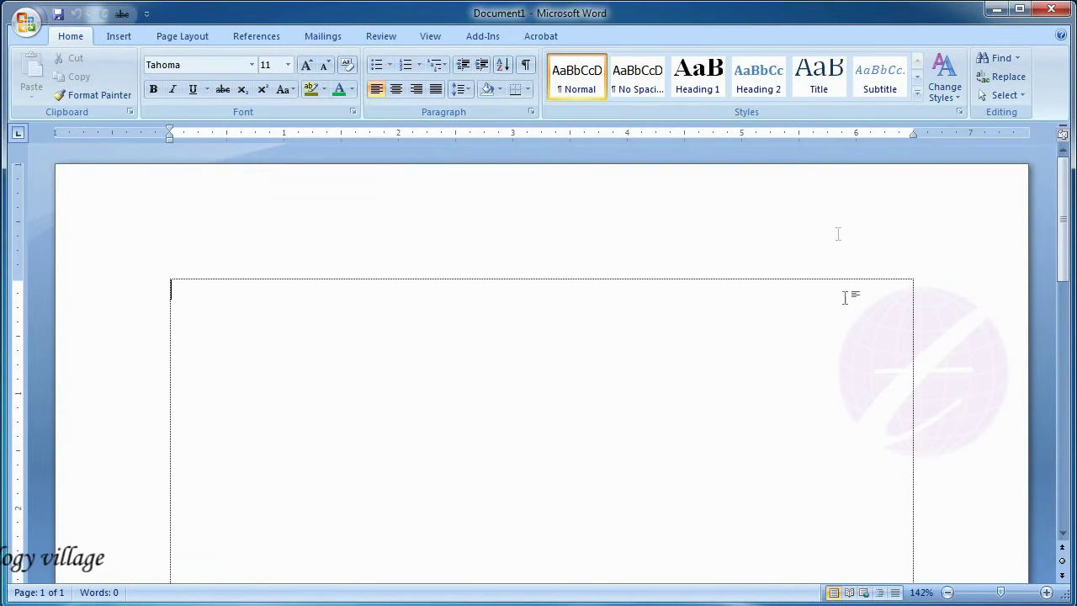
# Minimize the Word window, restore it from the taskbar, and maximize it.
pyautogui.click(995, 11)
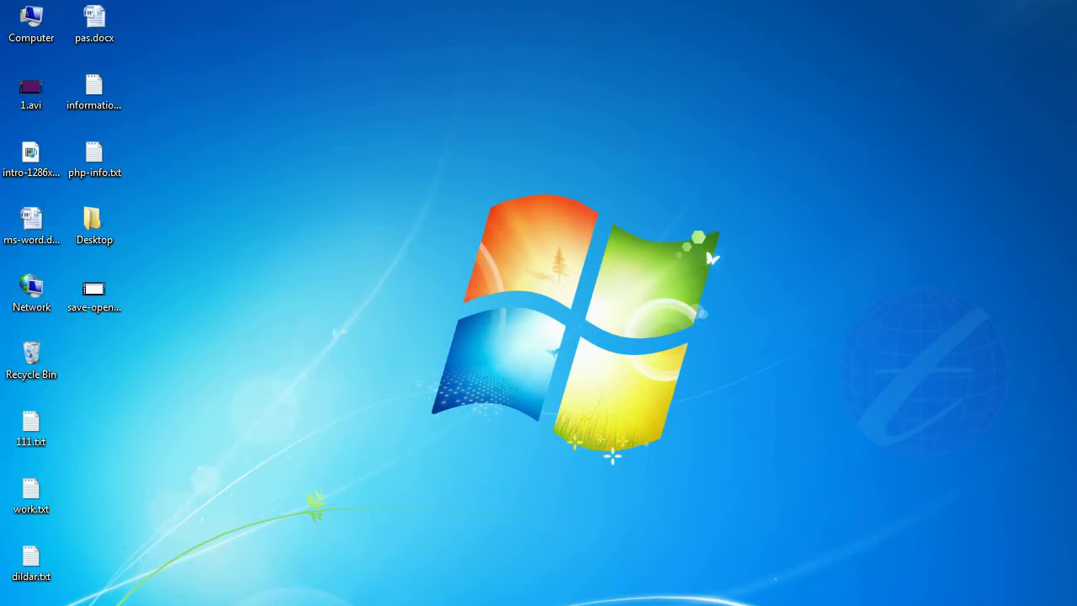
pyautogui.moveTo(543, 605)
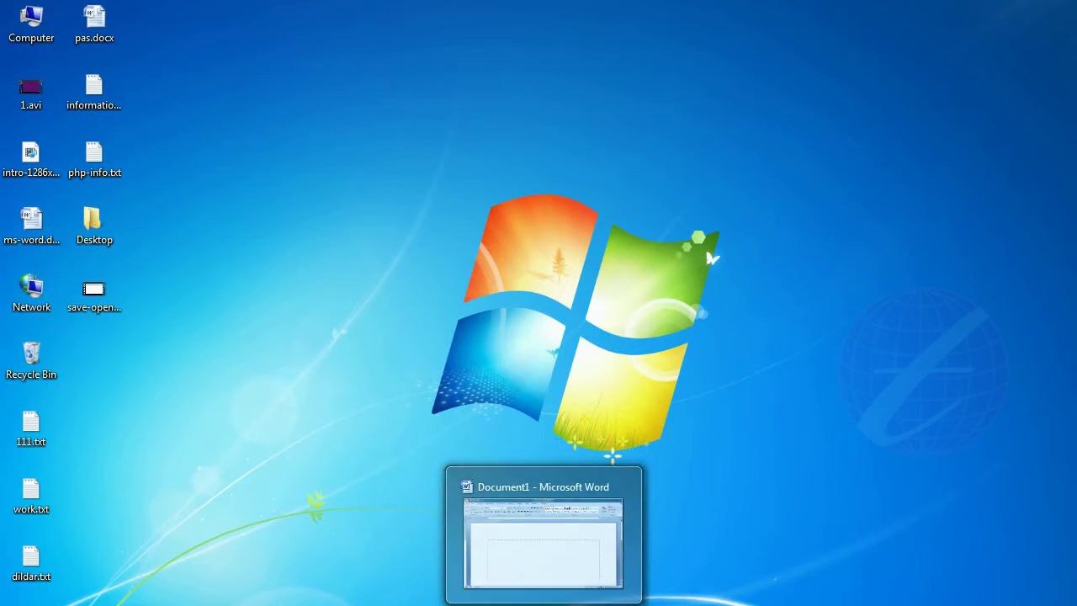
pyautogui.click(543, 543)
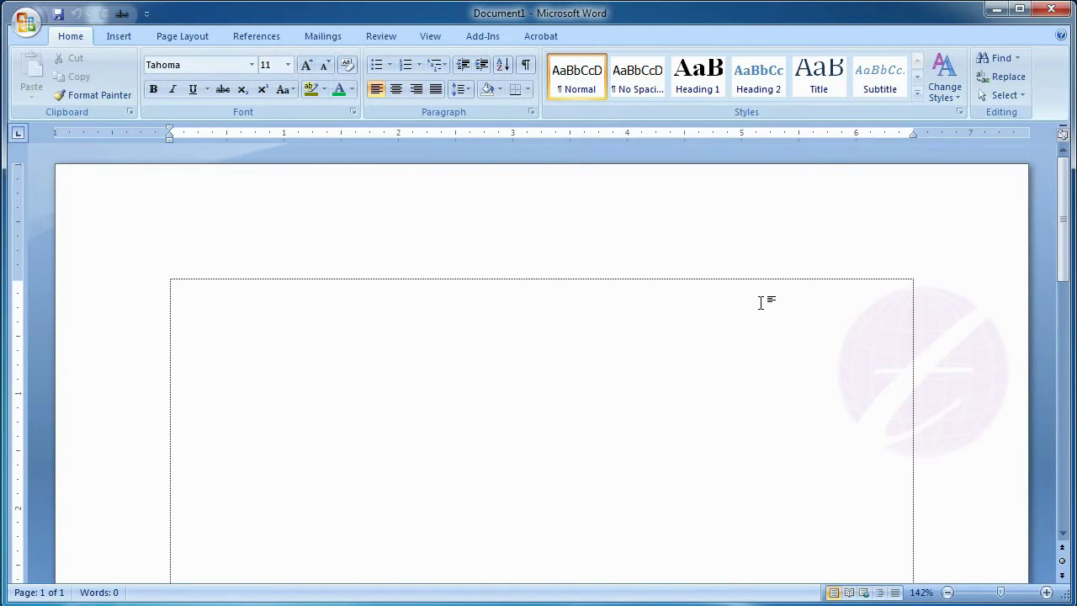
pyautogui.click(1018, 24)
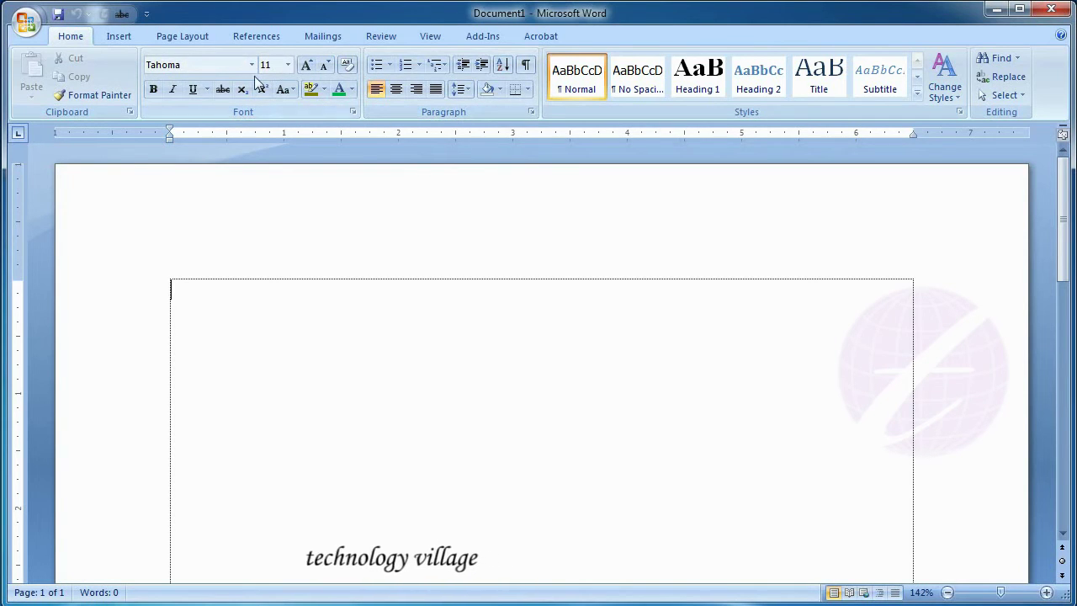
# Browse the Insert, Page Layout, References, Mailings, Review, View and Acrobat ribbon tabs.
pyautogui.click(121, 37)
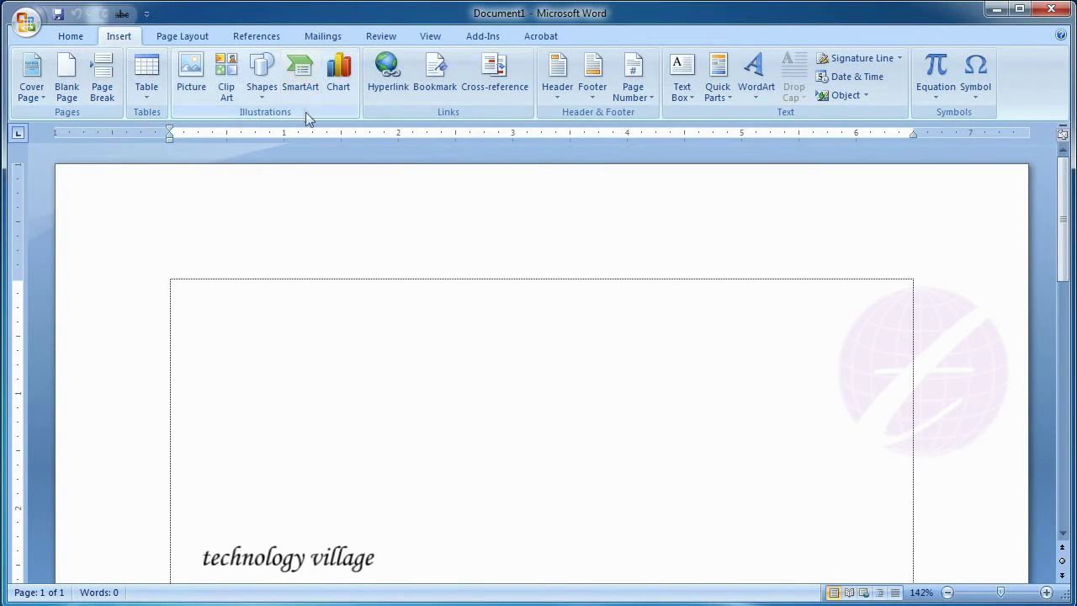
pyautogui.click(177, 36)
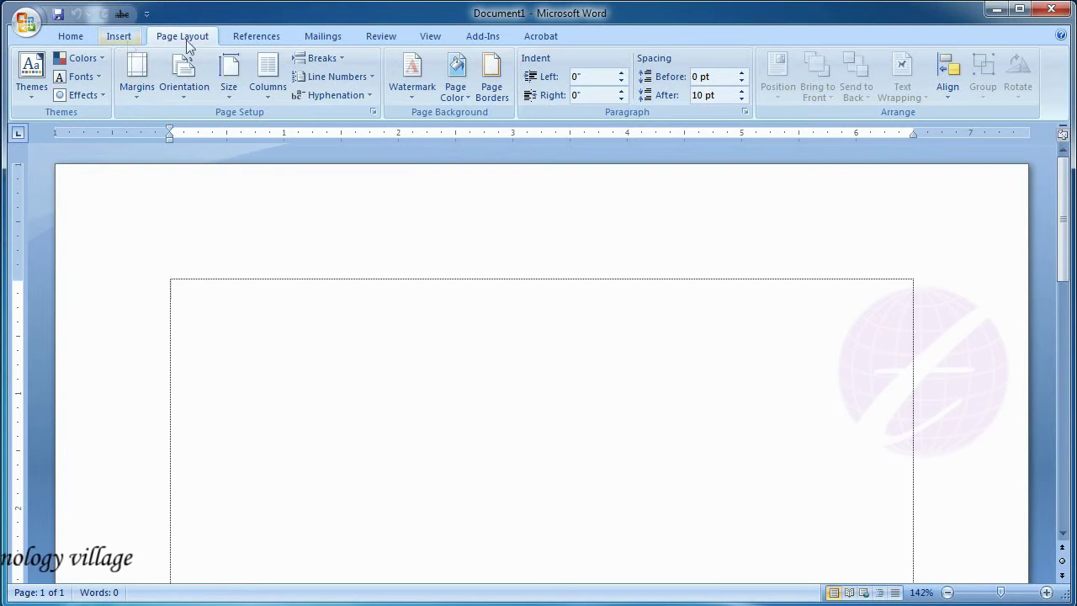
pyautogui.click(257, 37)
pyautogui.click(323, 36)
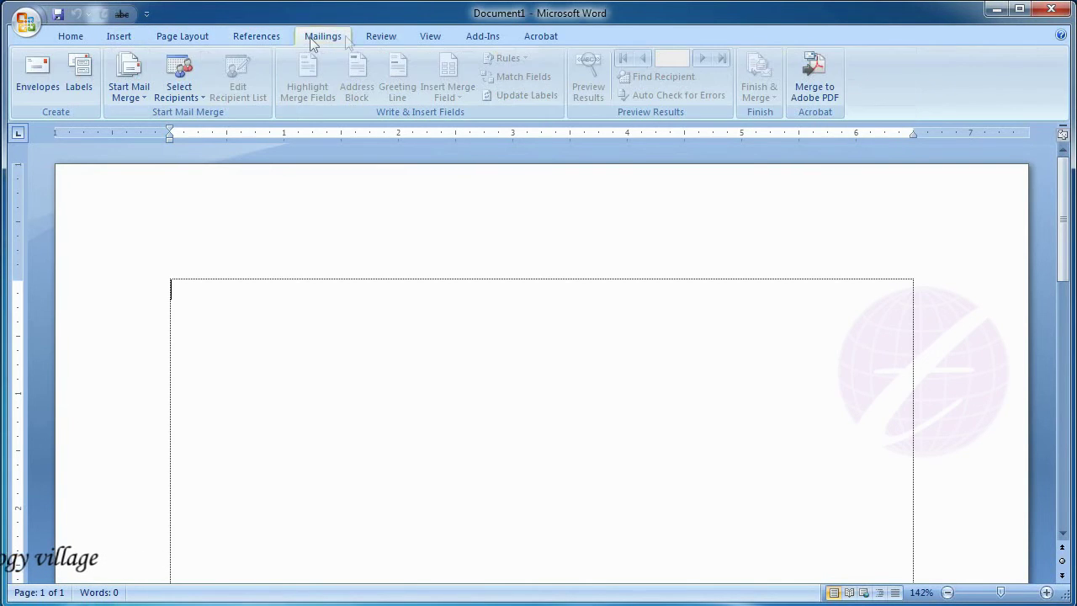
pyautogui.click(406, 36)
pyautogui.click(434, 36)
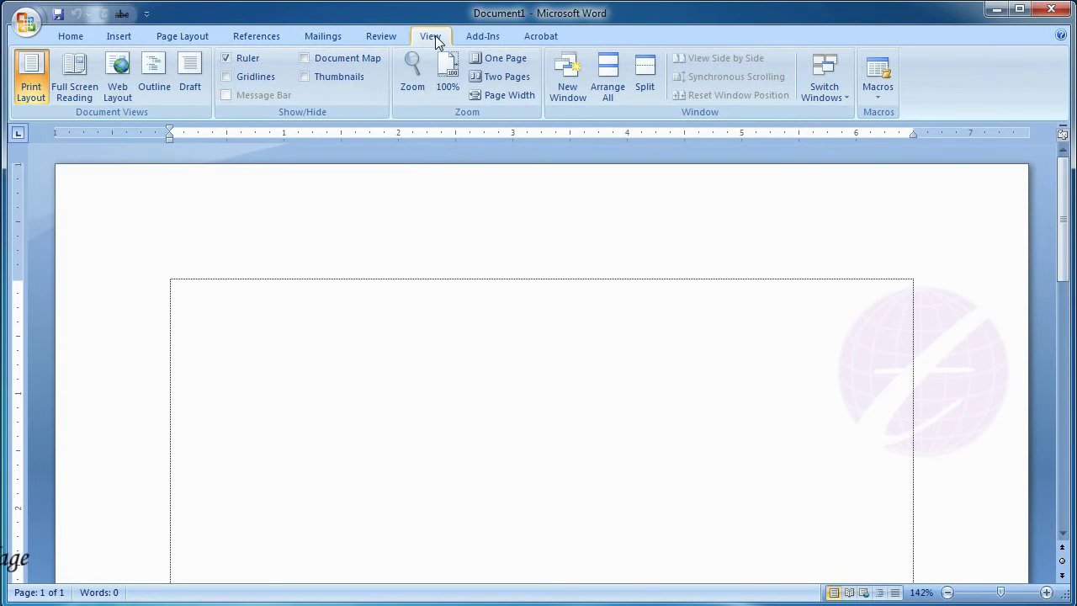
pyautogui.click(543, 38)
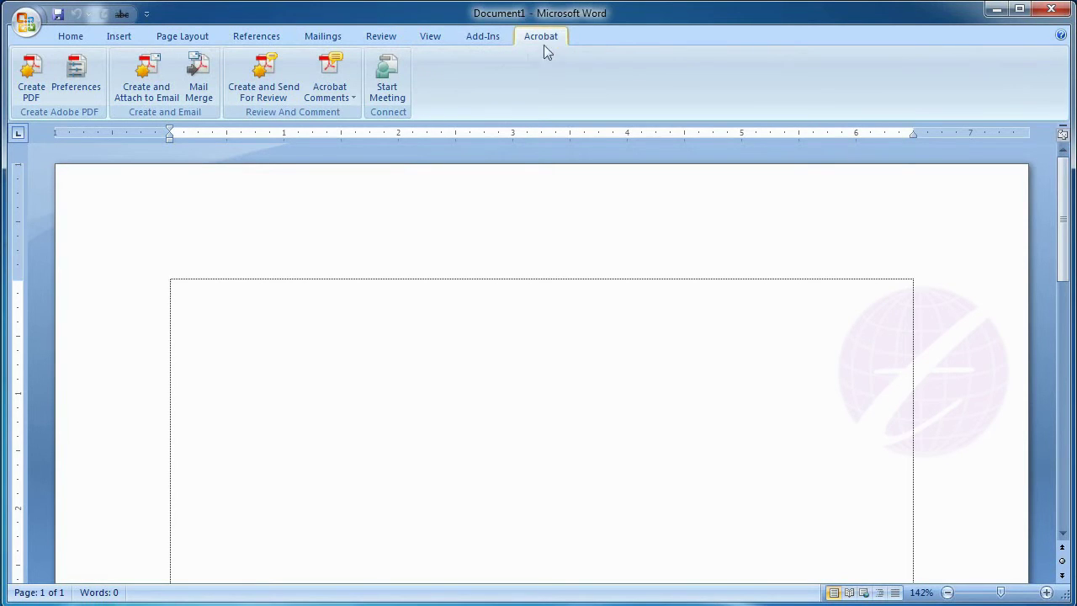
# Revisit the View and Add-Ins tabs, ending on the Acrobat tab.
pyautogui.click(425, 38)
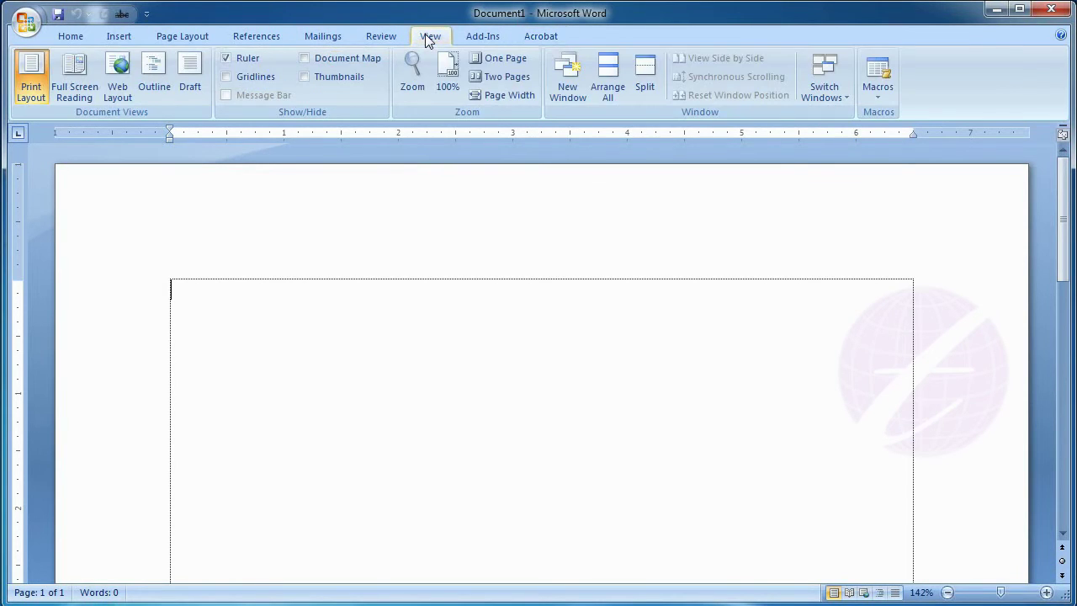
pyautogui.click(482, 38)
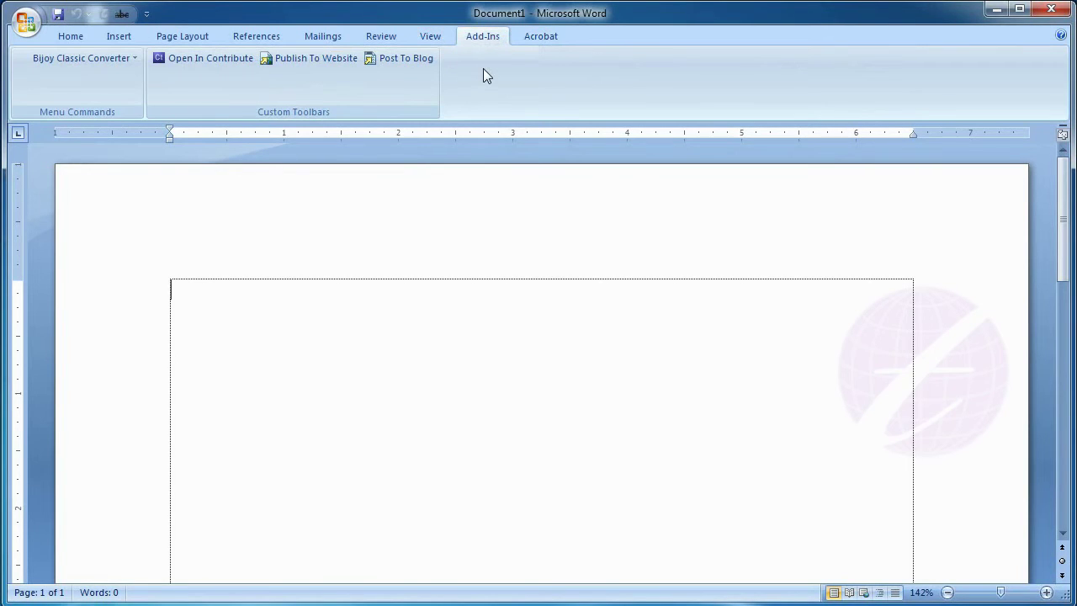
pyautogui.click(445, 37)
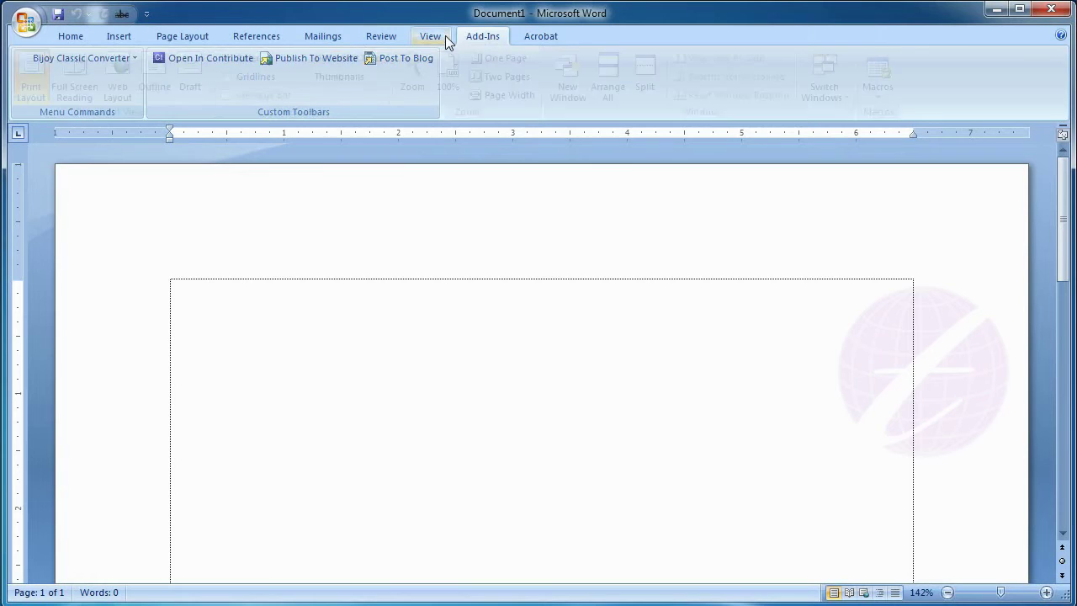
pyautogui.click(502, 39)
pyautogui.click(539, 41)
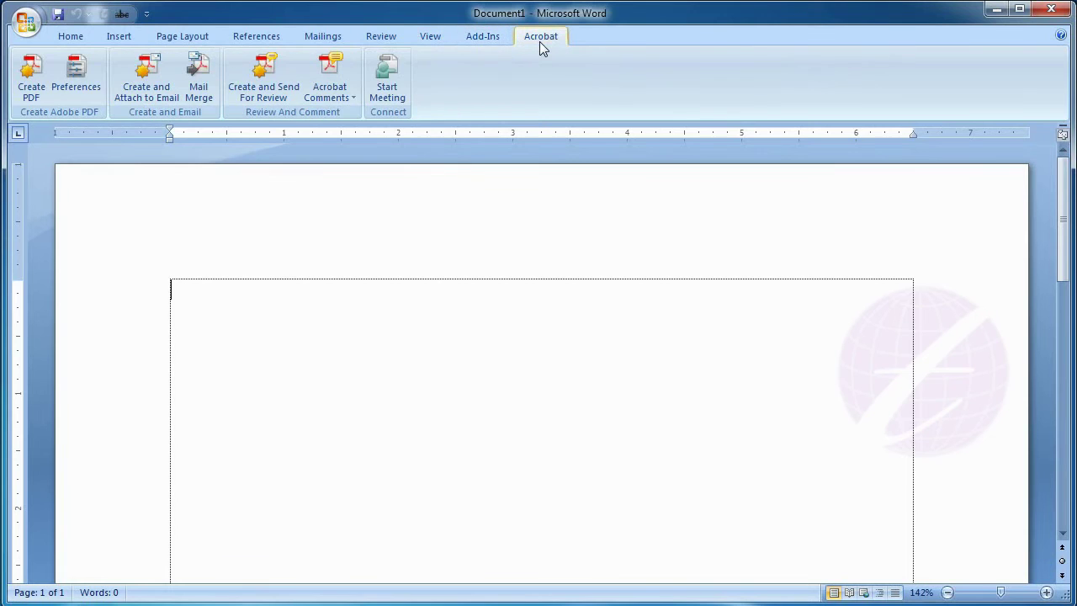
# Return to the Home tab and scroll down the blank page with the scrollbar arrow.
pyautogui.click(80, 40)
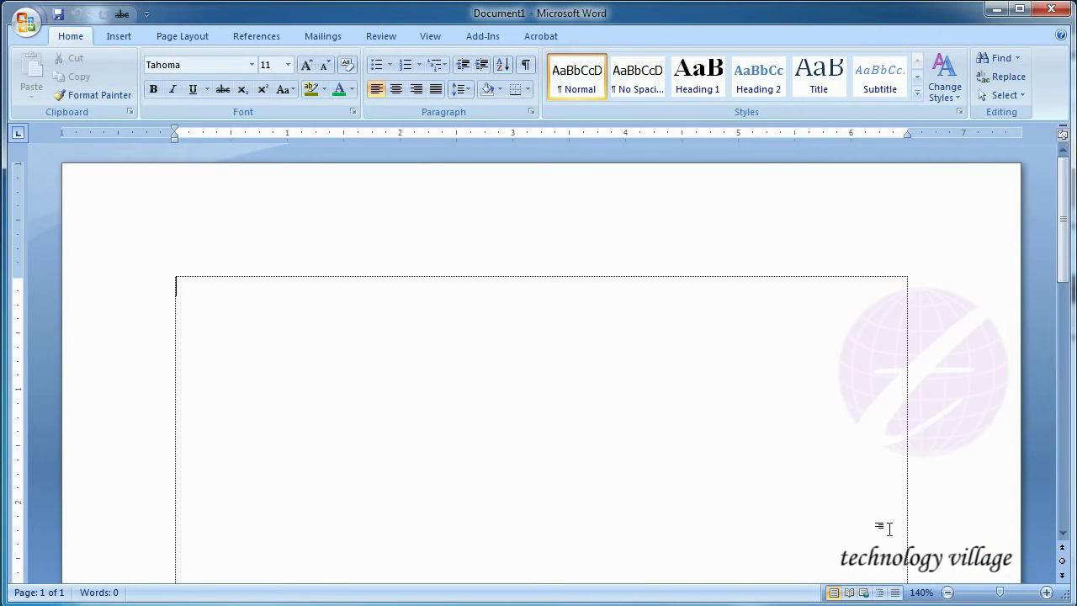
pyautogui.click(1064, 535)
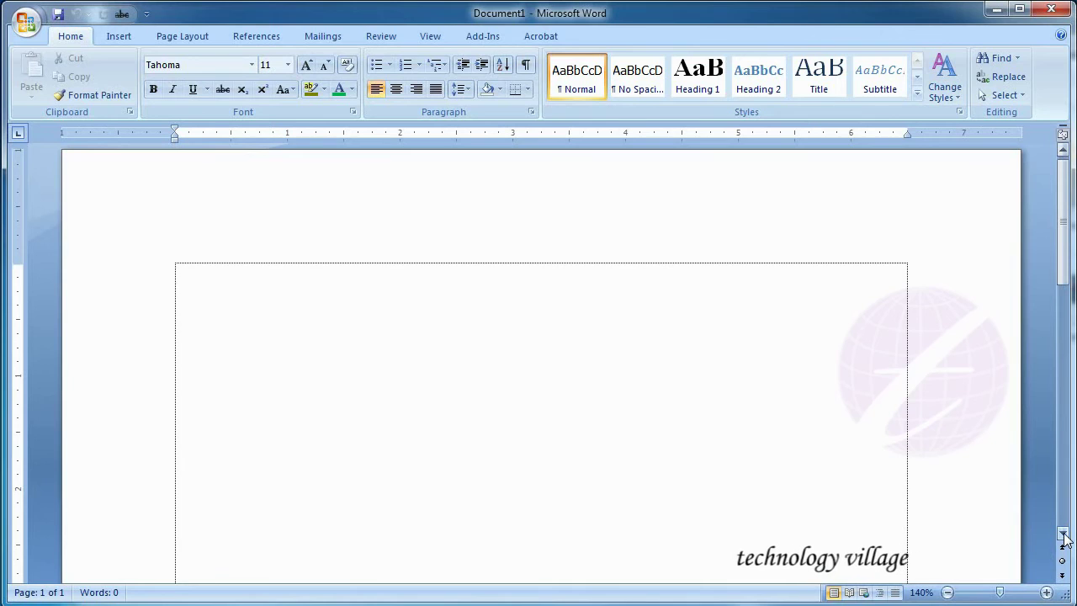
pyautogui.click(1064, 535)
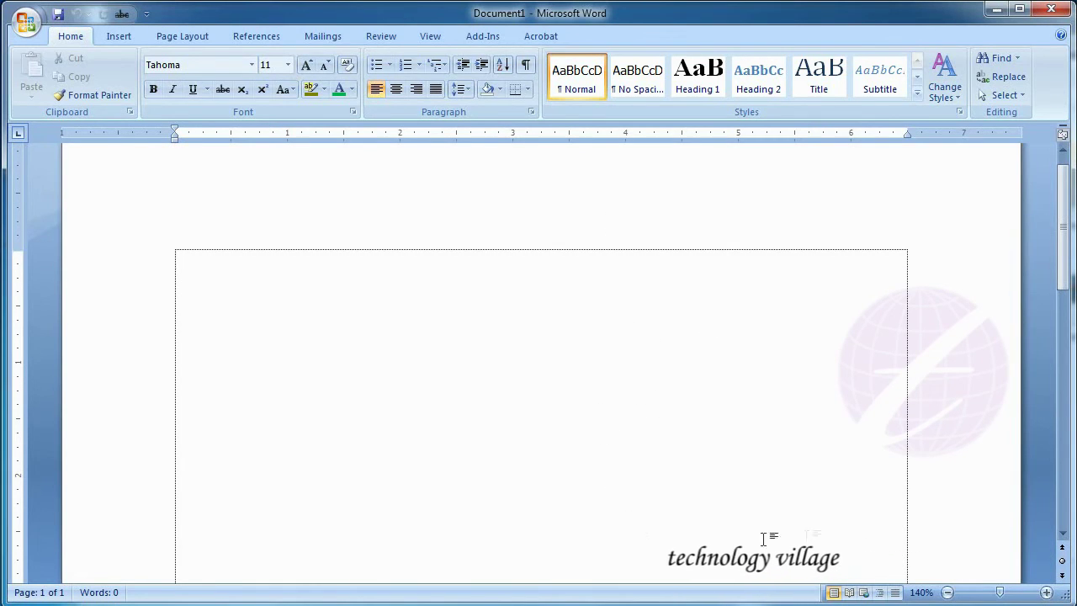
pyautogui.click(1064, 535)
pyautogui.click(1064, 536)
pyautogui.click(1063, 535)
pyautogui.click(1064, 535)
pyautogui.click(1063, 535)
pyautogui.click(1064, 535)
pyautogui.click(1063, 535)
pyautogui.click(1064, 535)
pyautogui.click(1064, 535)
pyautogui.click(1063, 535)
pyautogui.click(1064, 535)
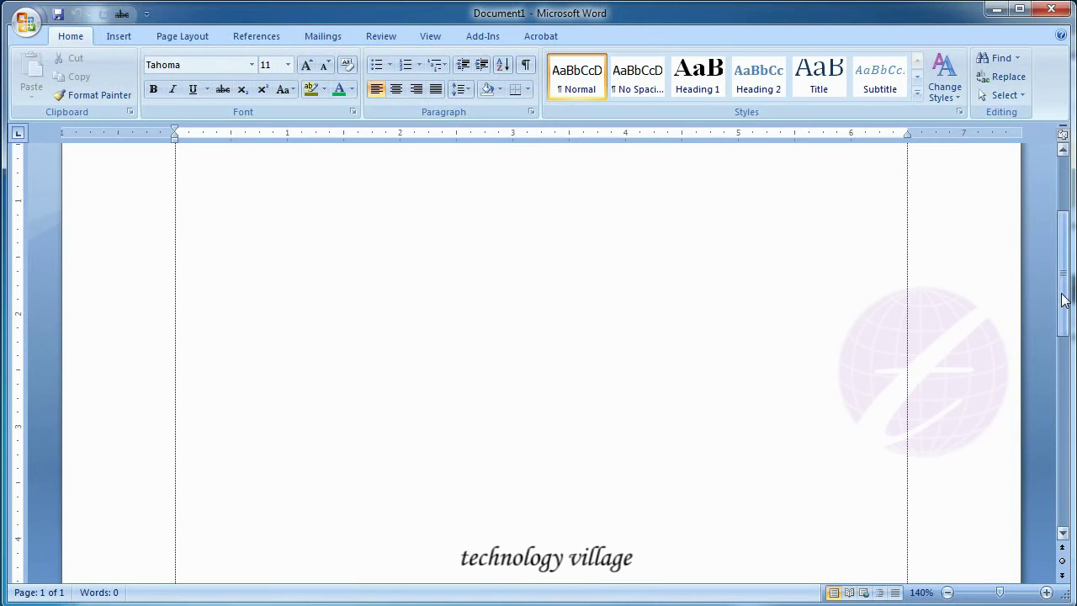
# Drag the scroll thumb down, step up three times, then drag back to the page top.
pyautogui.moveTo(1064, 300); pyautogui.dragTo(1067, 486)
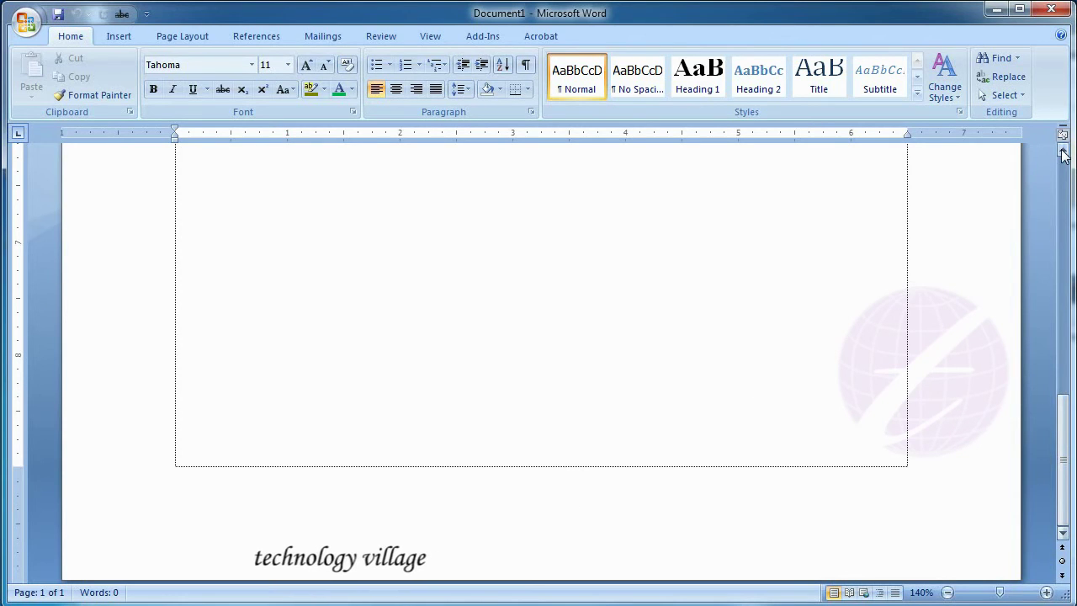
pyautogui.click(1063, 151)
pyautogui.click(1063, 152)
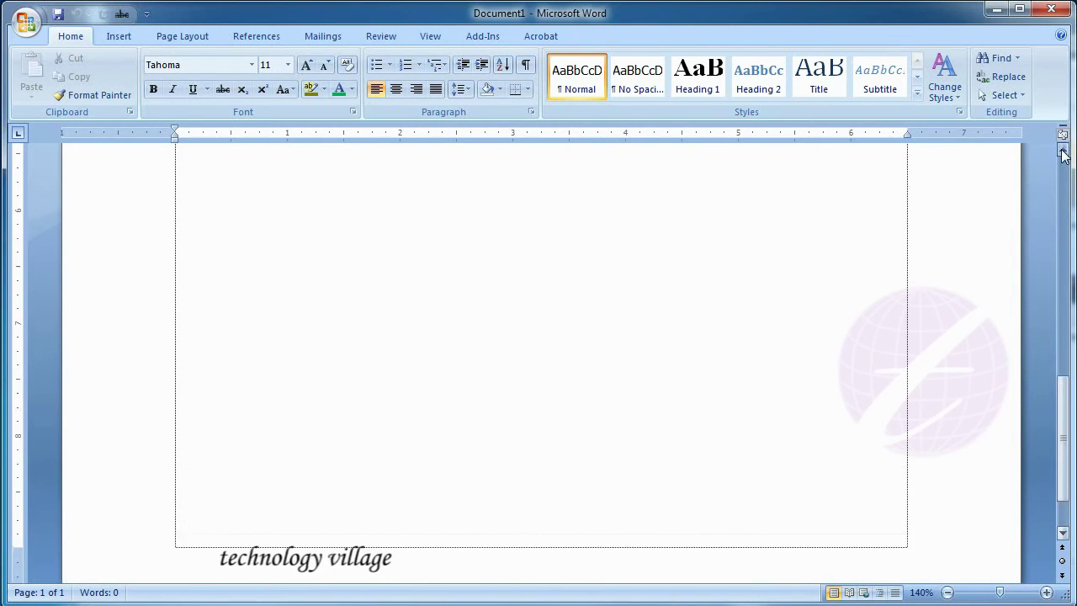
pyautogui.click(1062, 152)
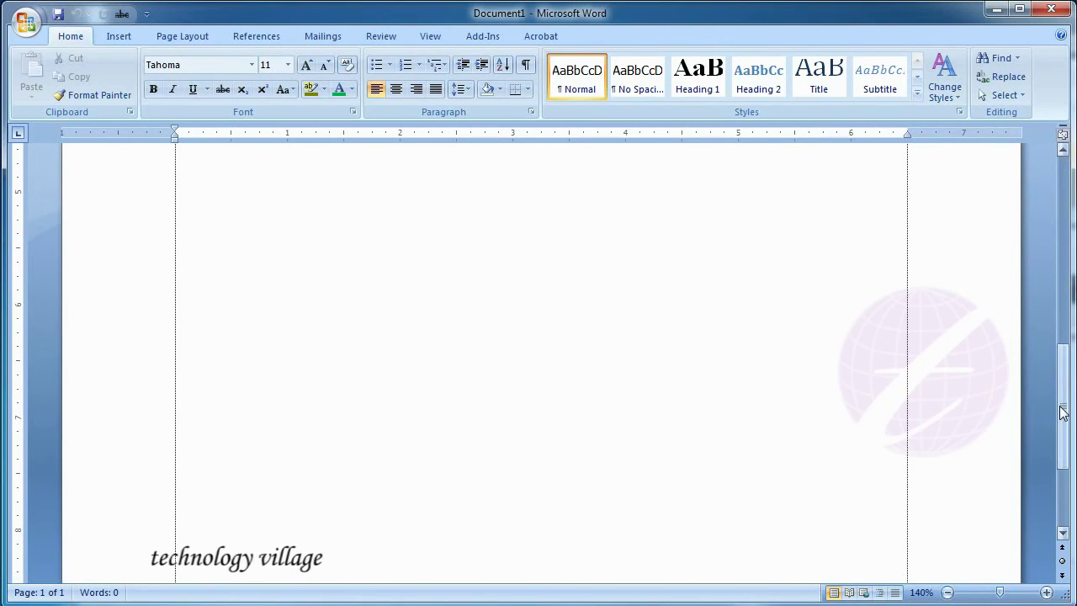
pyautogui.moveTo(1062, 413)
pyautogui.mouseDown()
pyautogui.moveTo(1046, 353)
pyautogui.moveTo(1062, 213)
pyautogui.mouseUp()
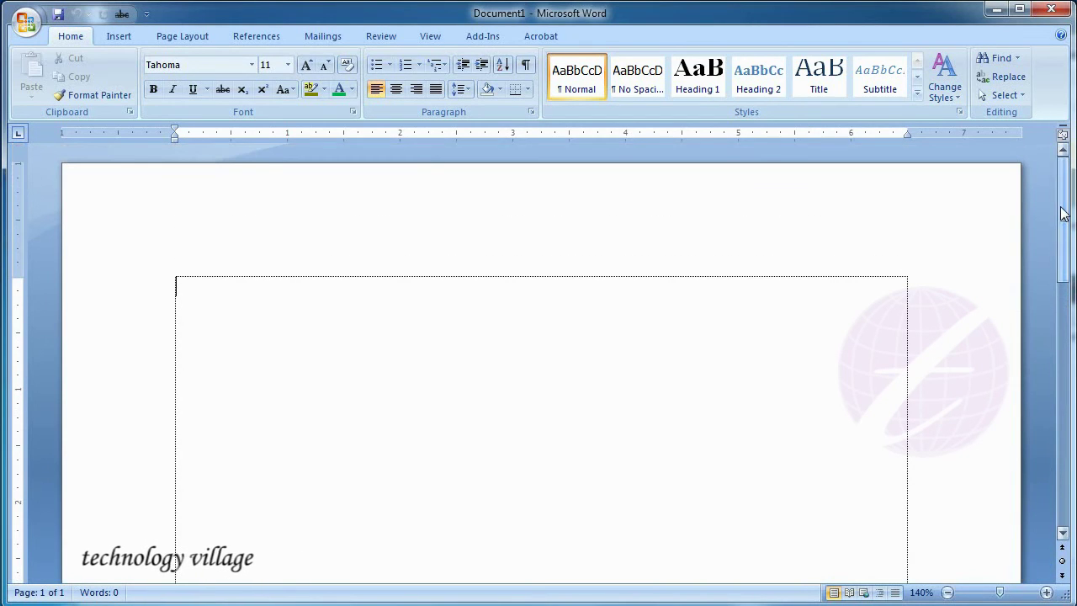
pyautogui.click(624, 326)
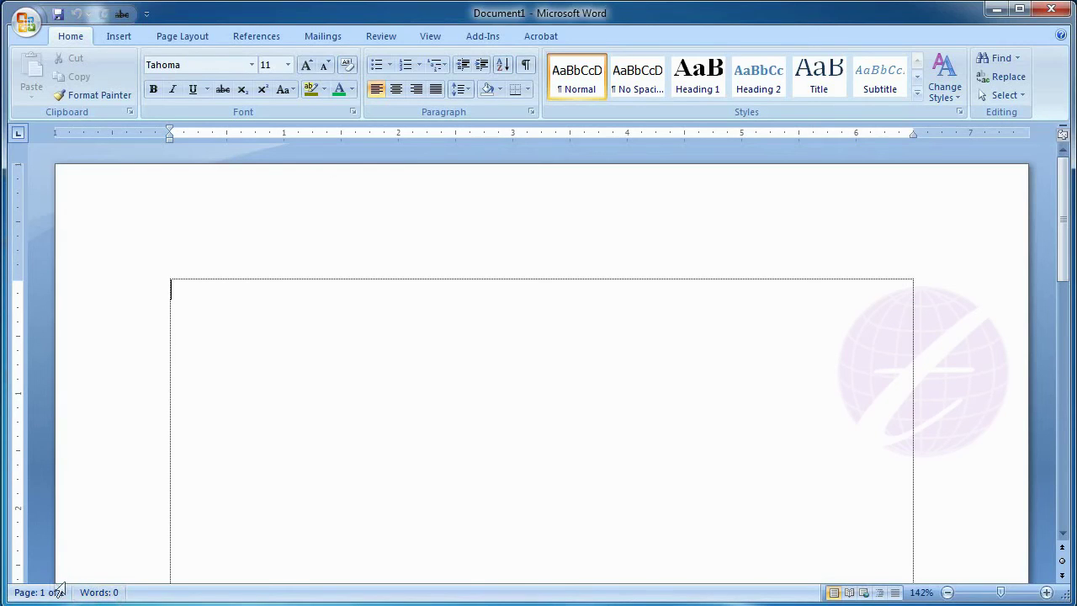
pyautogui.click(283, 488)
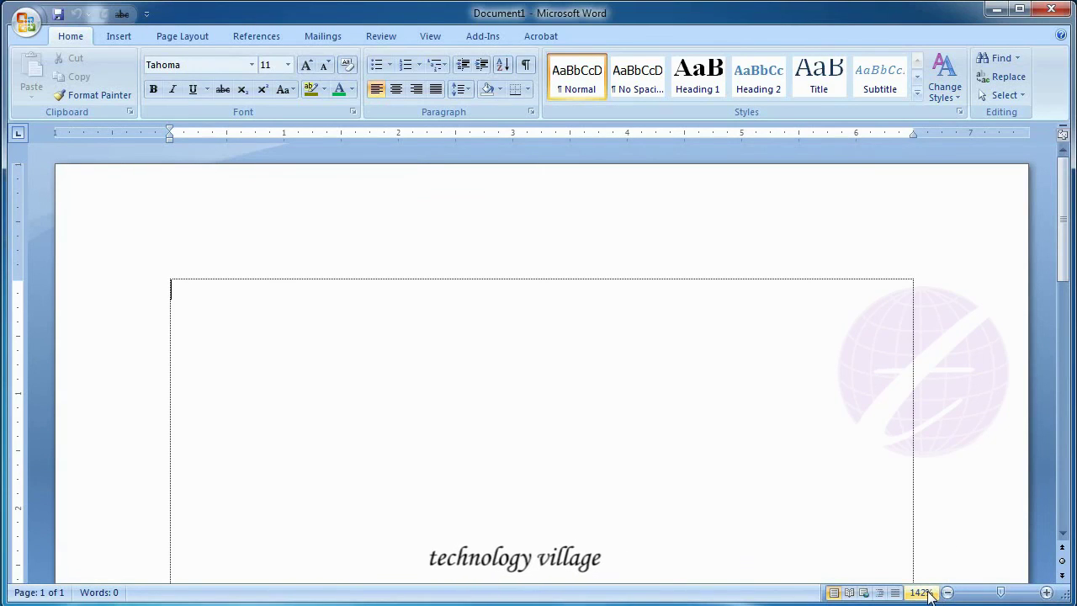
# Zoom out to 130%, then zoom in step by step through 140%, 150%, 160% to 170%.
pyautogui.click(947, 593)
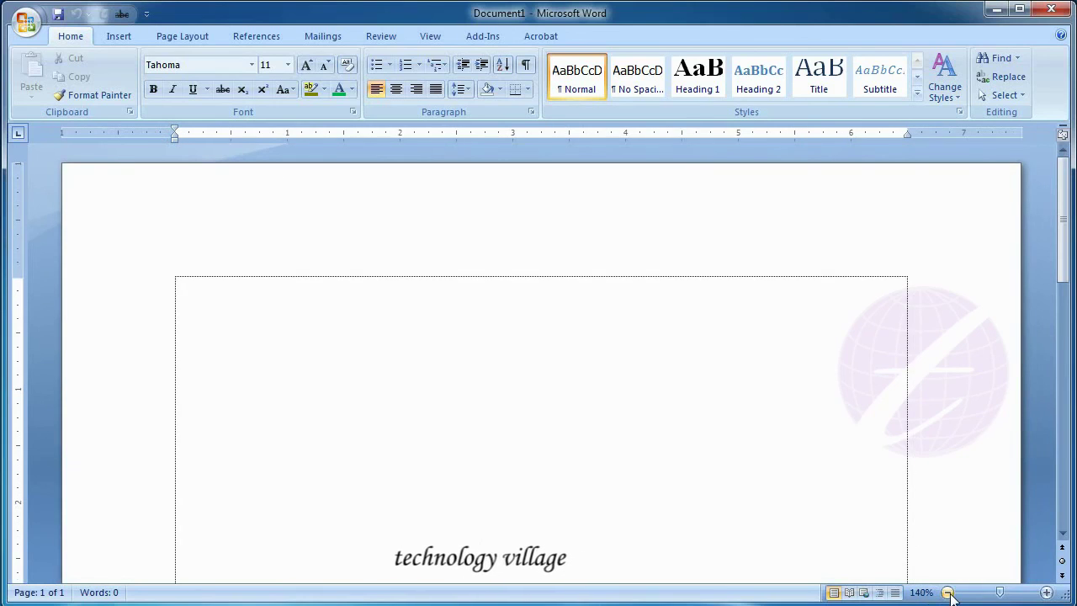
pyautogui.click(947, 594)
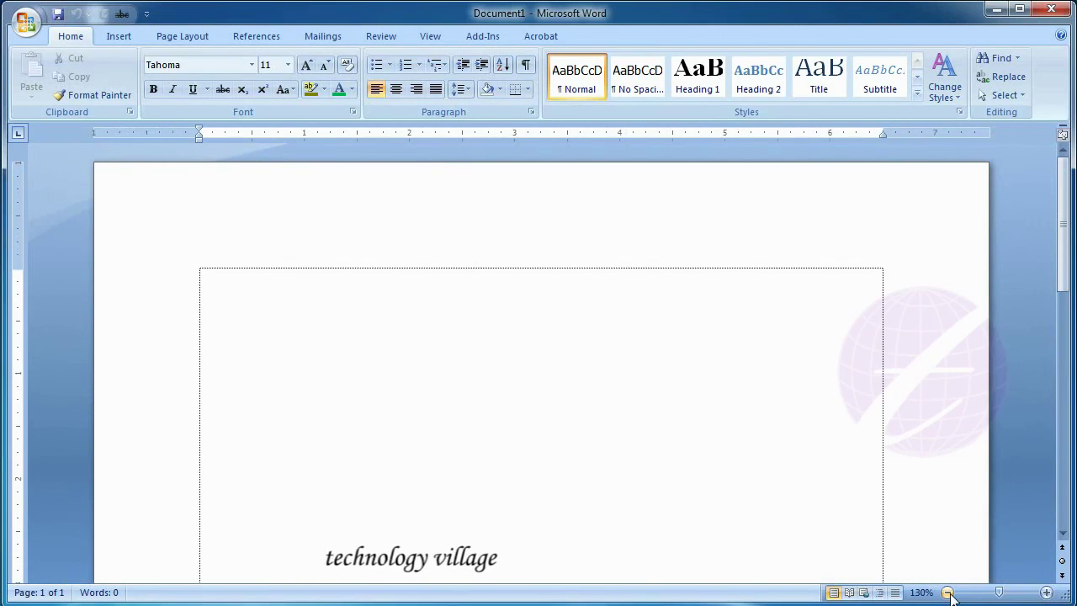
pyautogui.click(1046, 594)
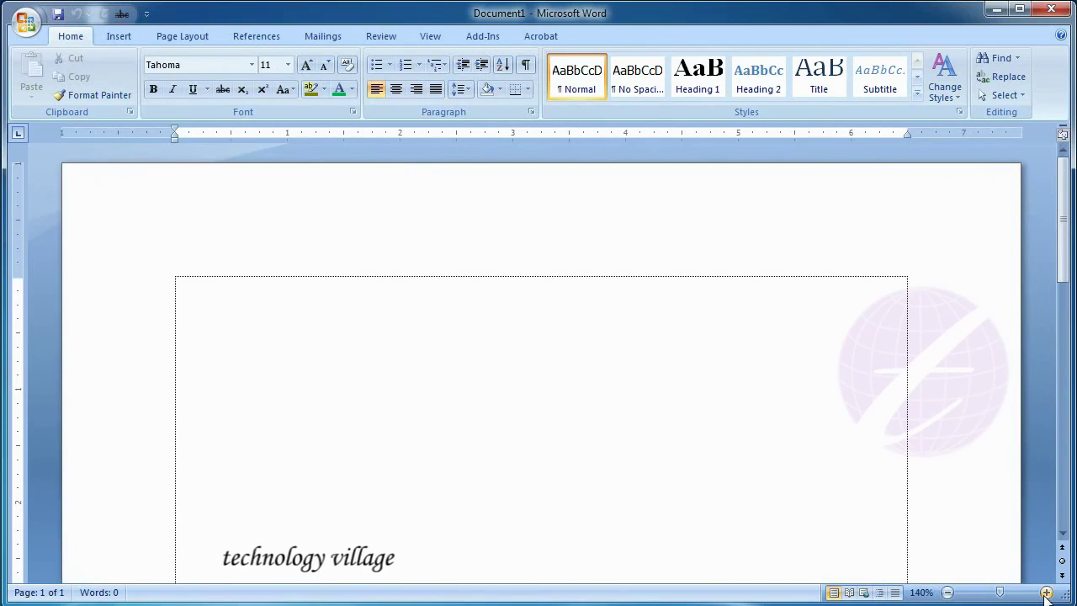
pyautogui.click(1046, 593)
pyautogui.click(1046, 594)
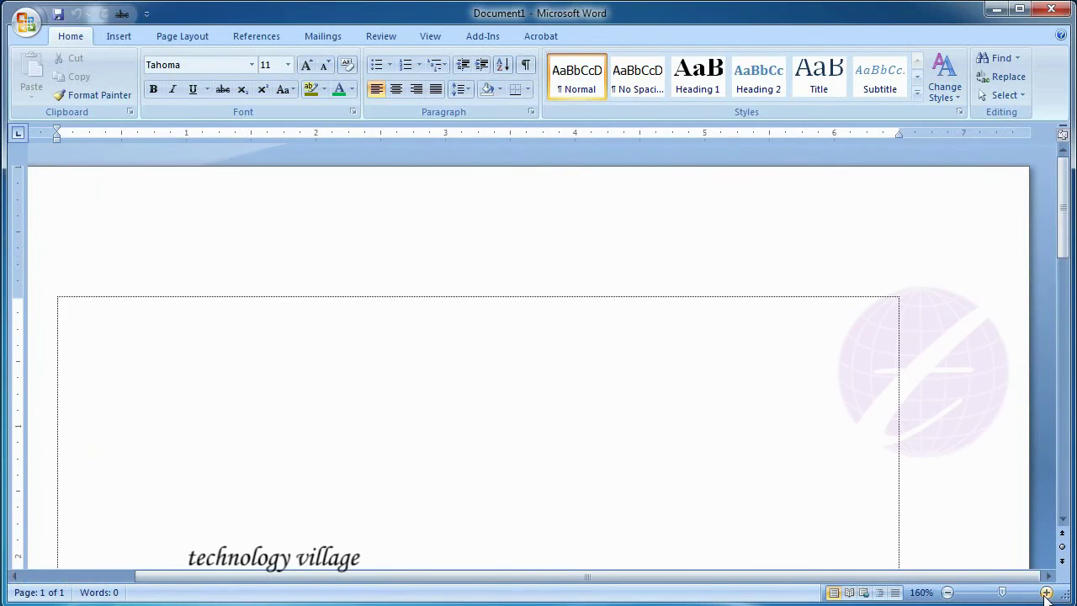
pyautogui.click(1046, 593)
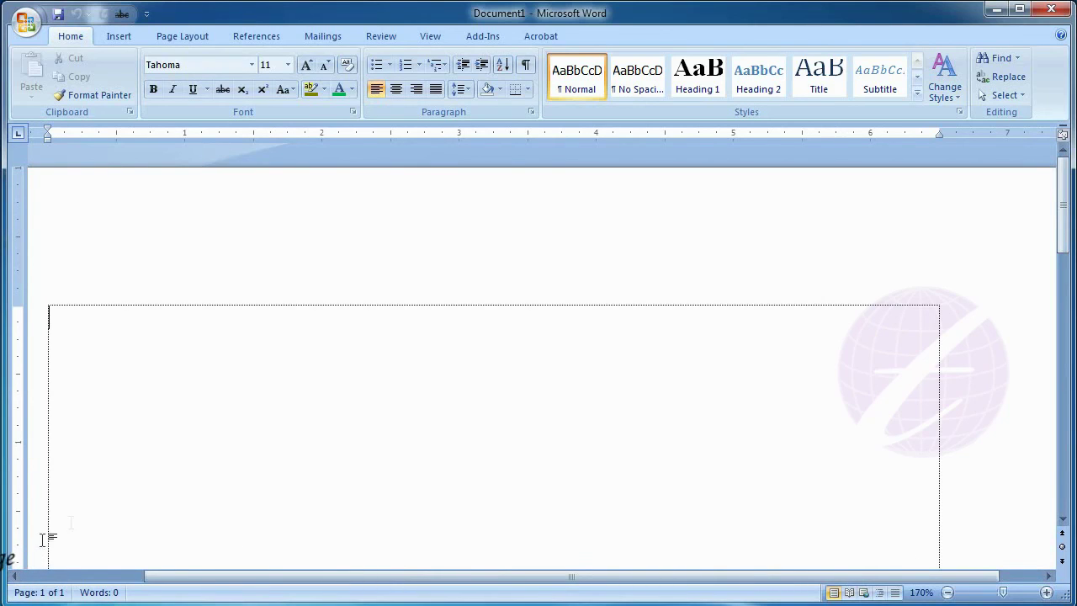
# Scroll left to the page's left margin, then twice right toward its right edge.
pyautogui.click(14, 578)
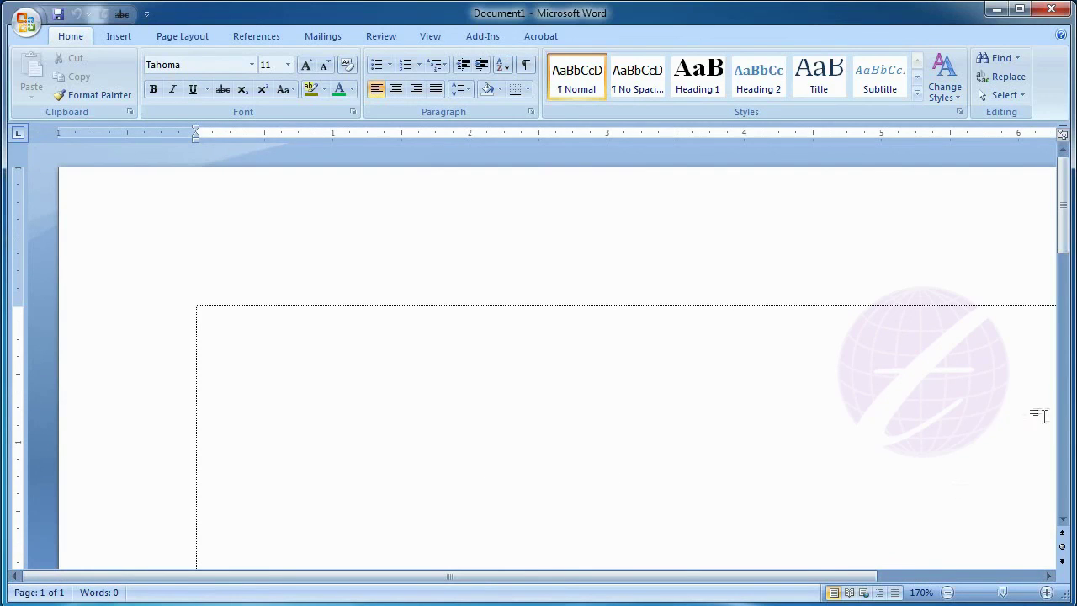
pyautogui.click(1053, 580)
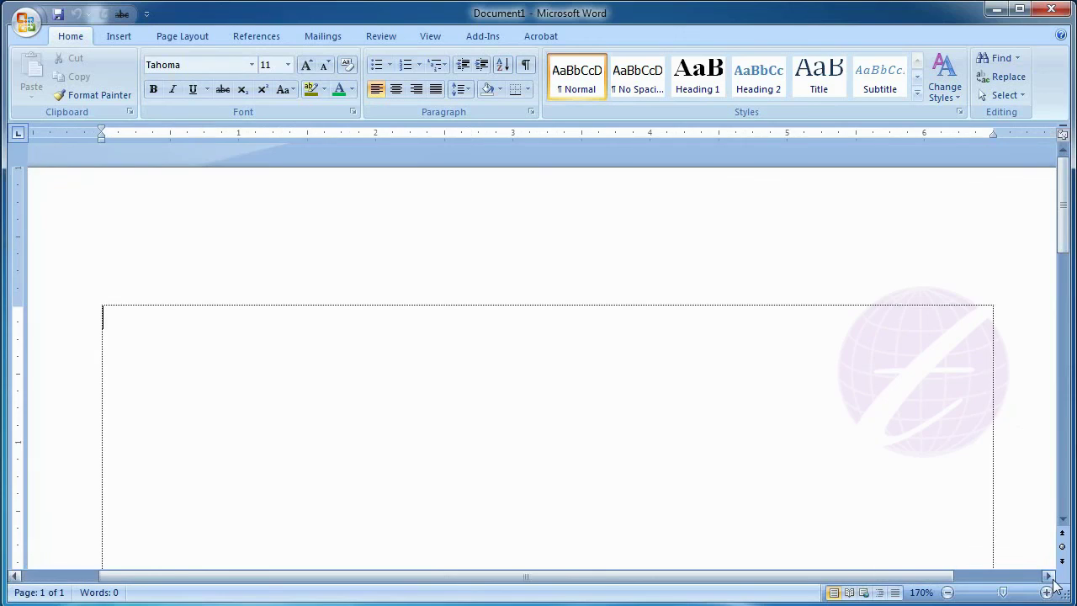
pyautogui.click(1053, 580)
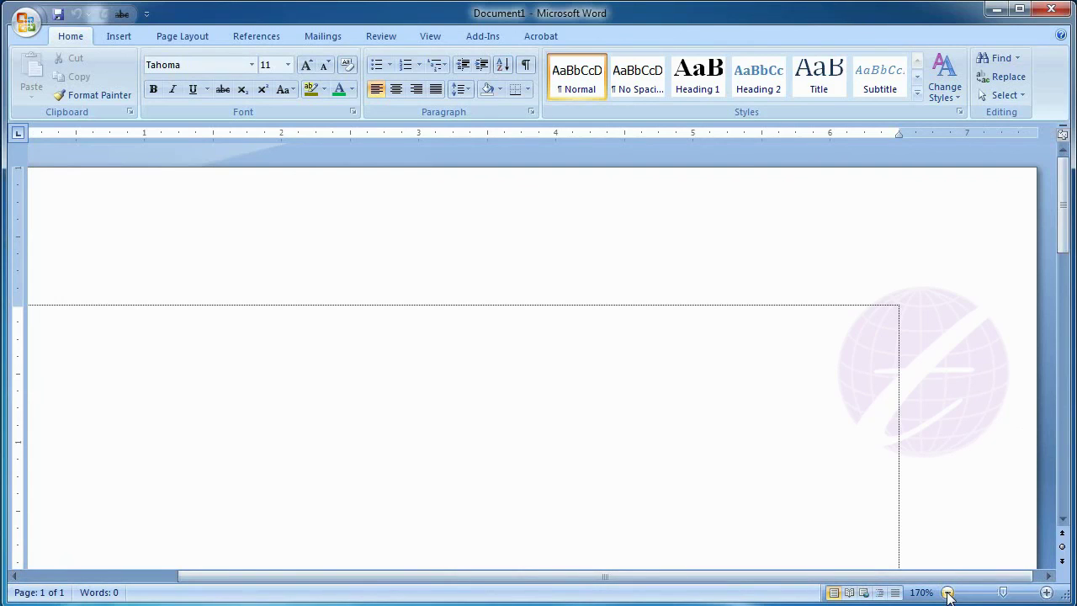
# Zoom out from 170% through 160% and 150% down to 140%.
pyautogui.click(949, 593)
pyautogui.click(948, 593)
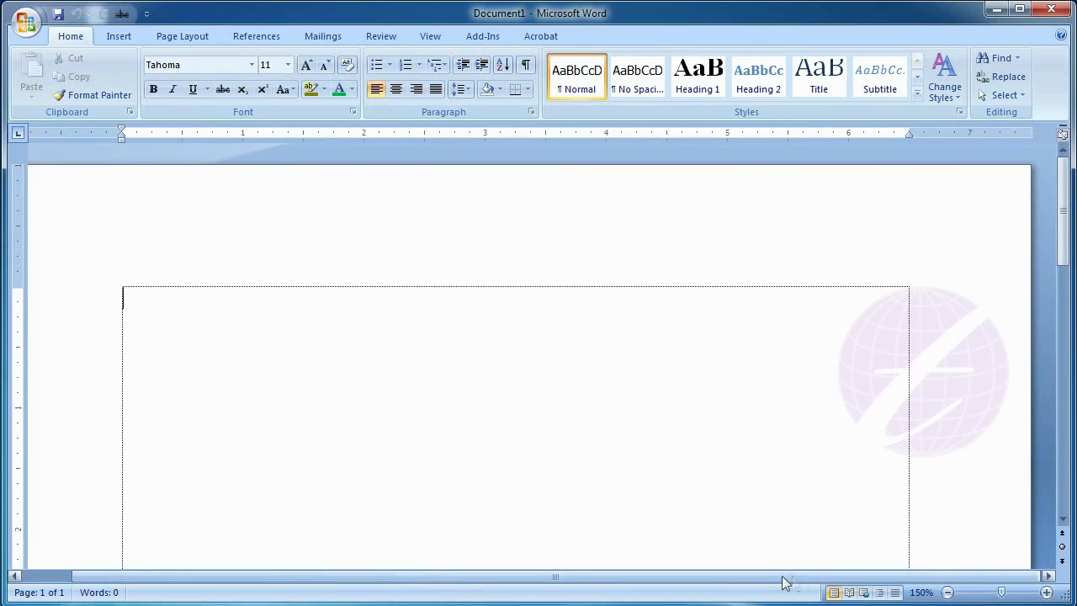
pyautogui.click(948, 594)
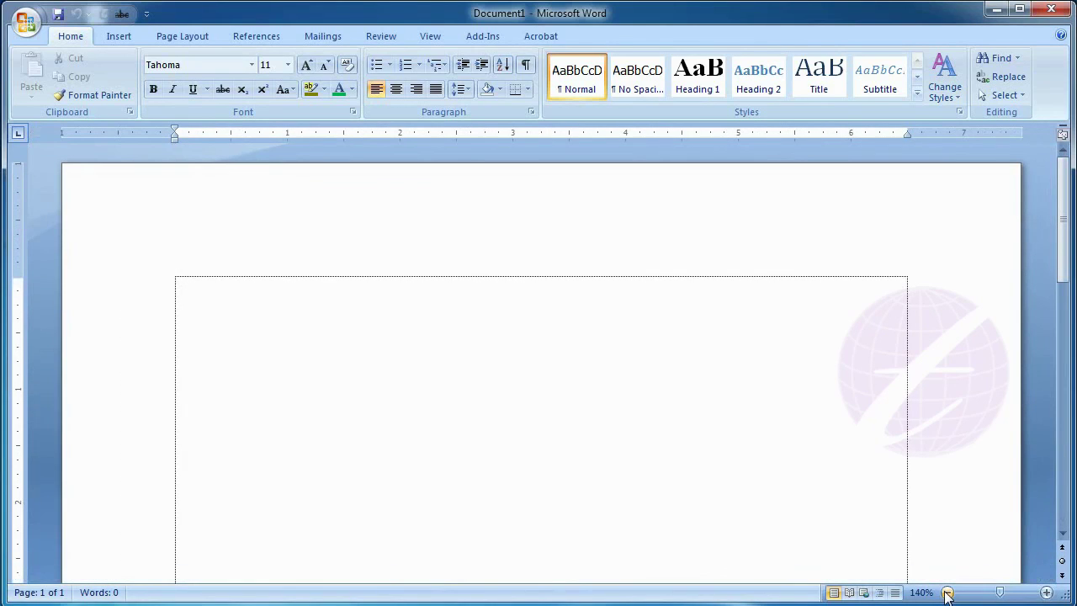